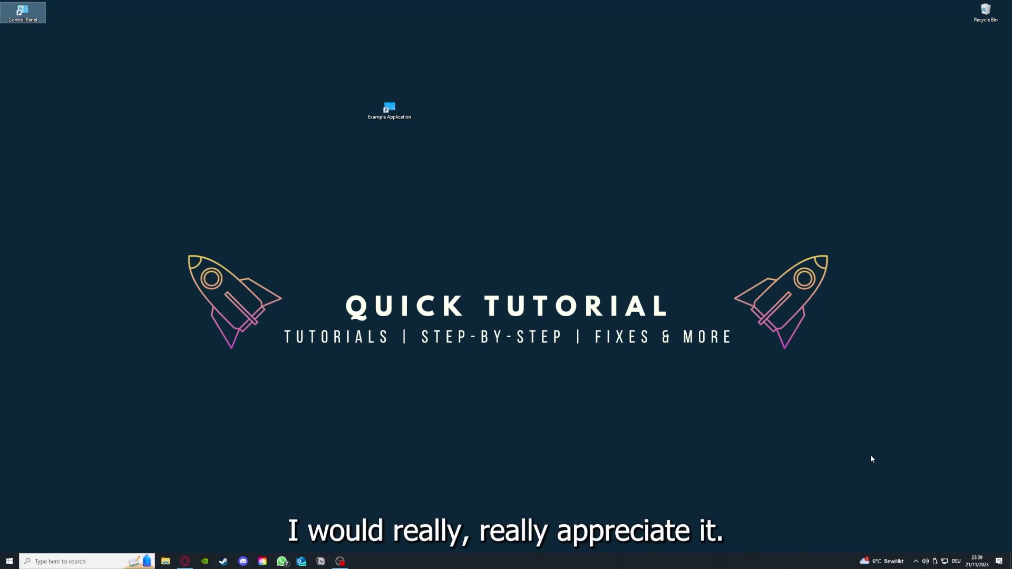
- Clear the desktop selection, open the Example Application shortcut, and close the Desktop folder window
left_click(718, 377)
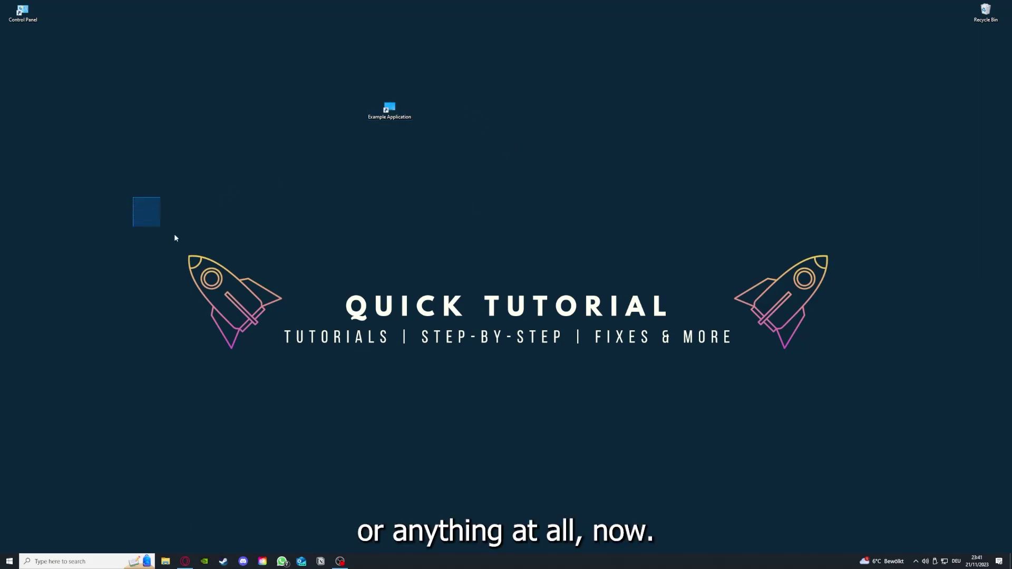
left_click_drag(175, 238, 856, 420)
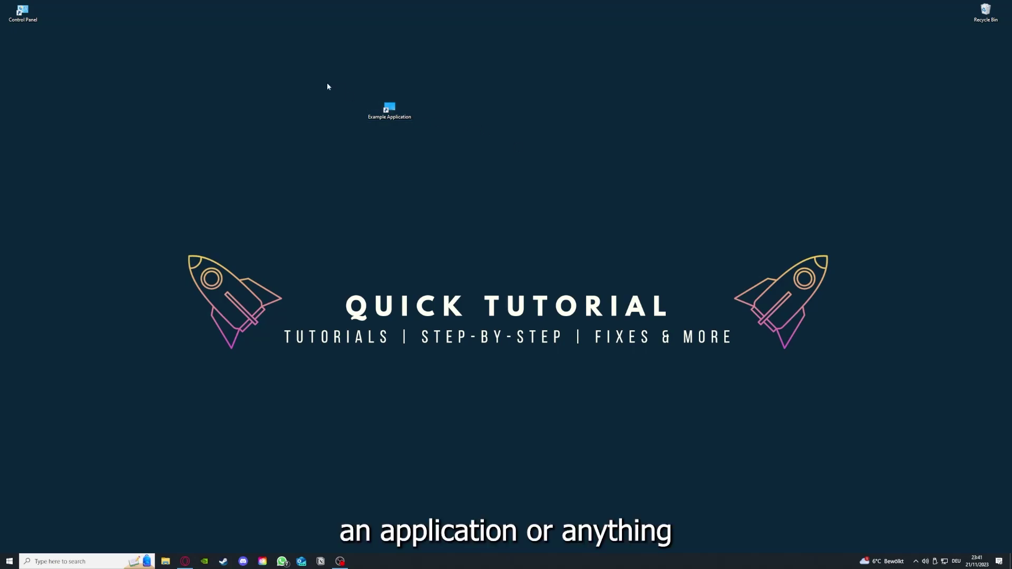
left_click_drag(132, 197, 855, 427)
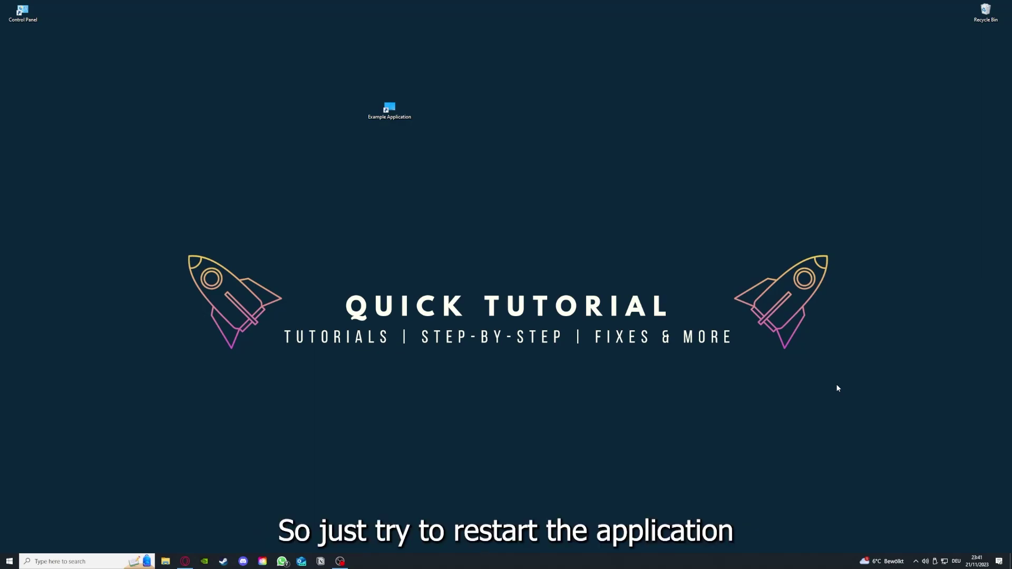
double_click(390, 112)
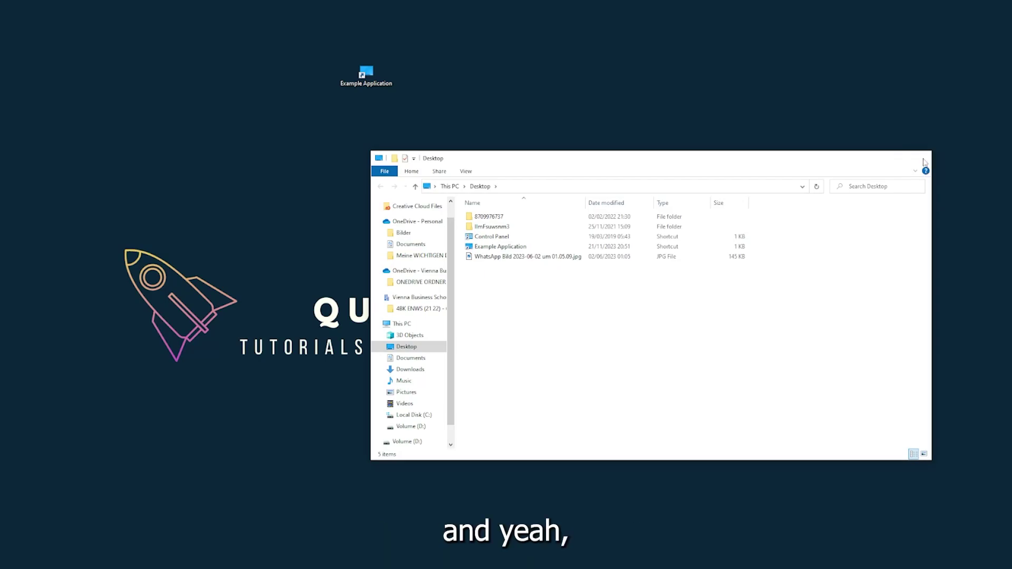
left_click(921, 160)
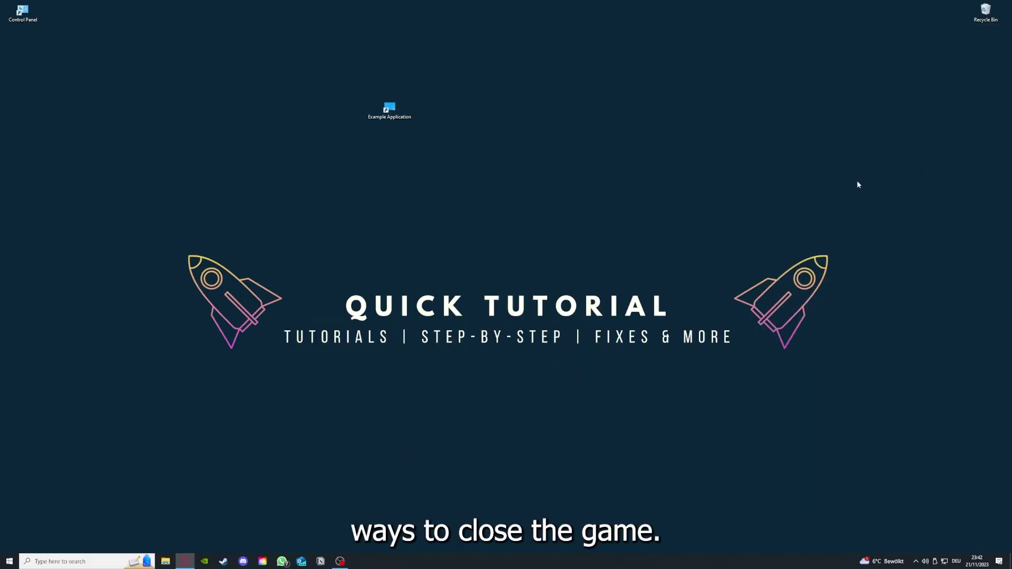
- From the taskbar, launch Task Manager and end the Task Manager app under Apps
right_click(381, 563)
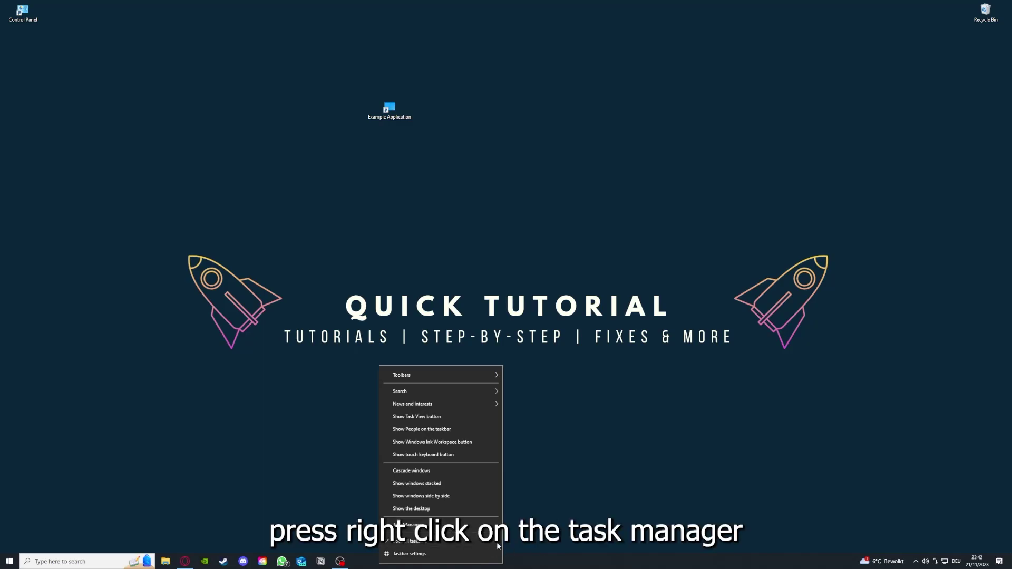
left_click(453, 532)
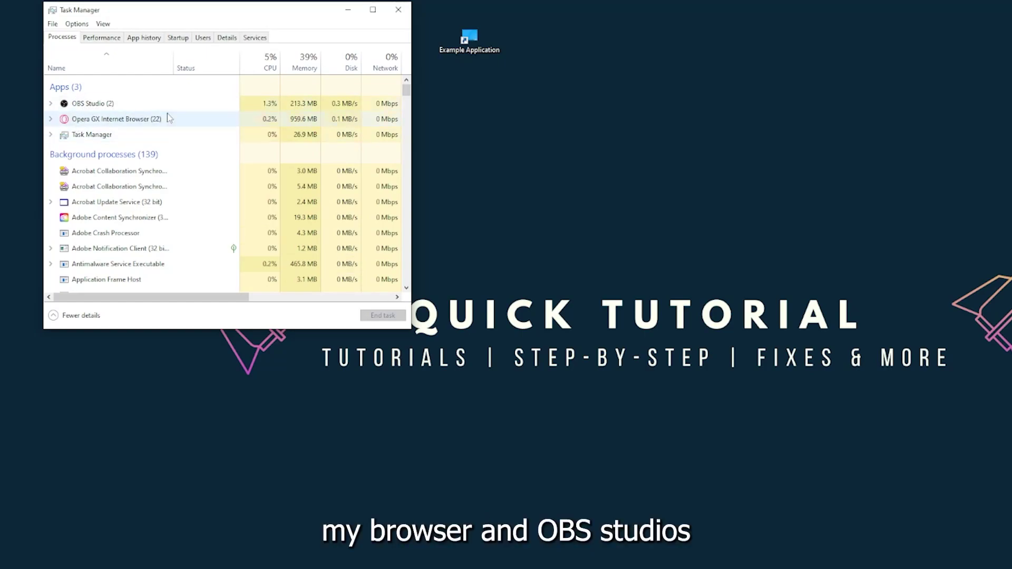
left_click(188, 136)
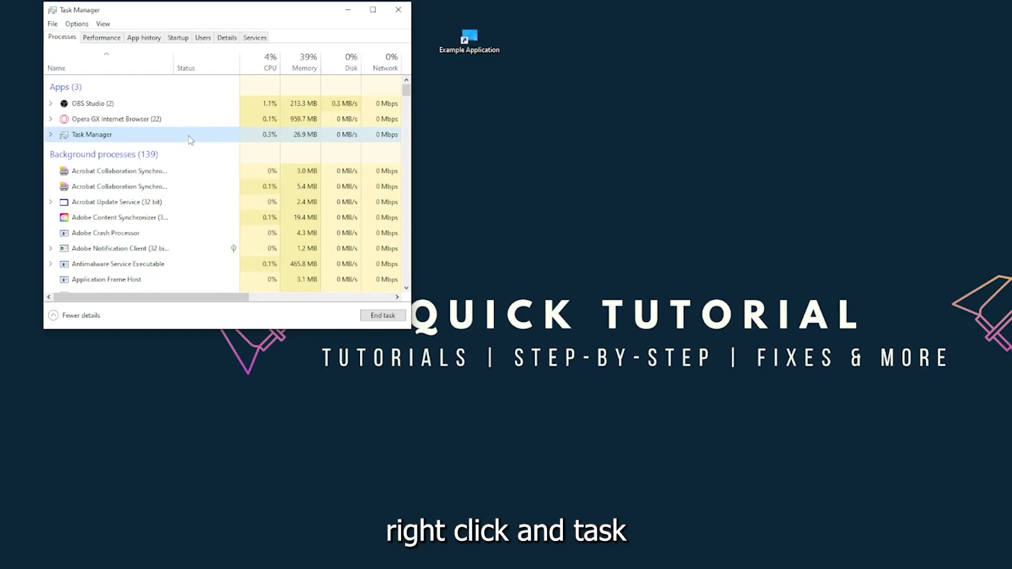
left_click(376, 316)
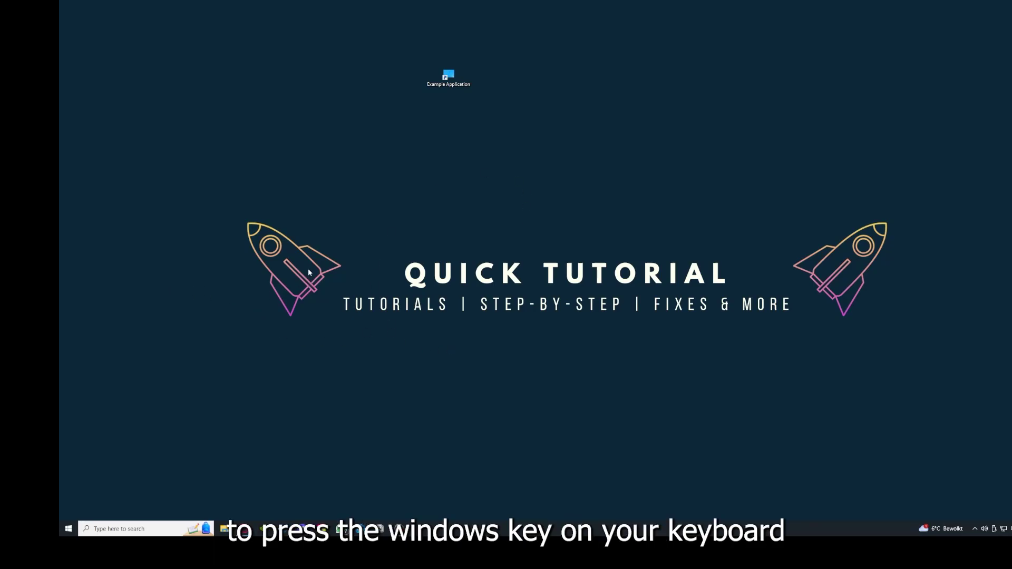
key("super")
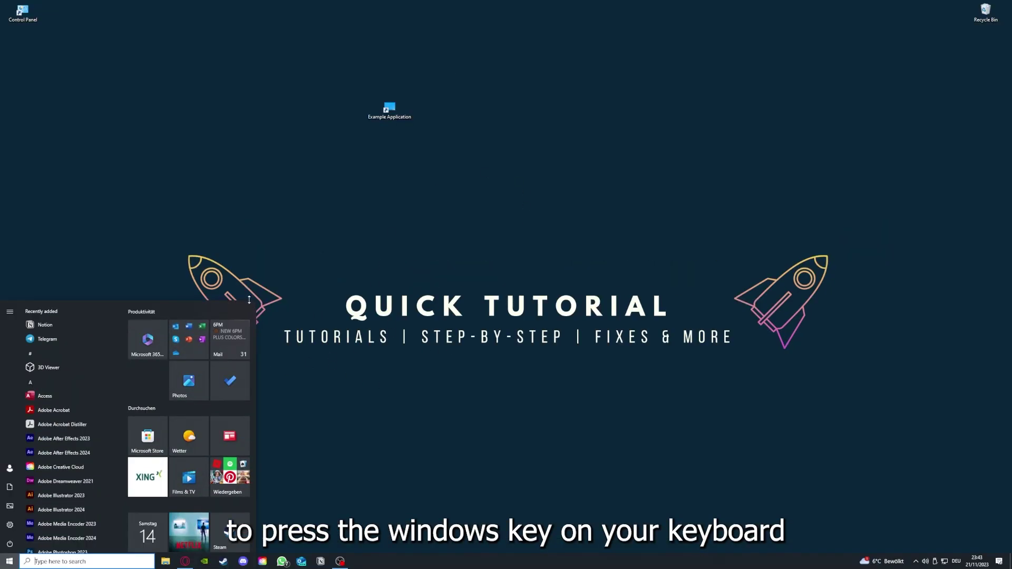
key("super")
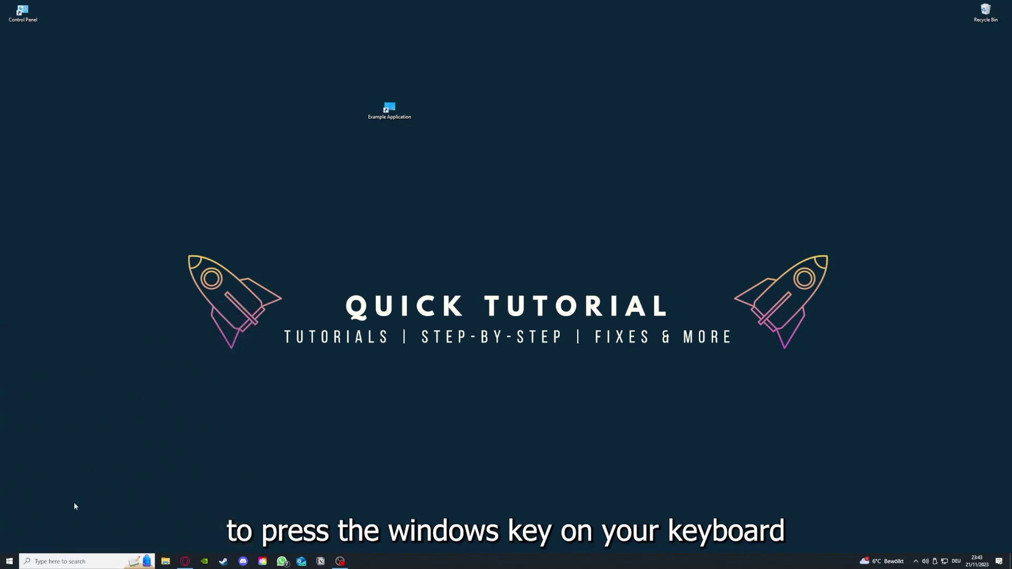
left_click(12, 555)
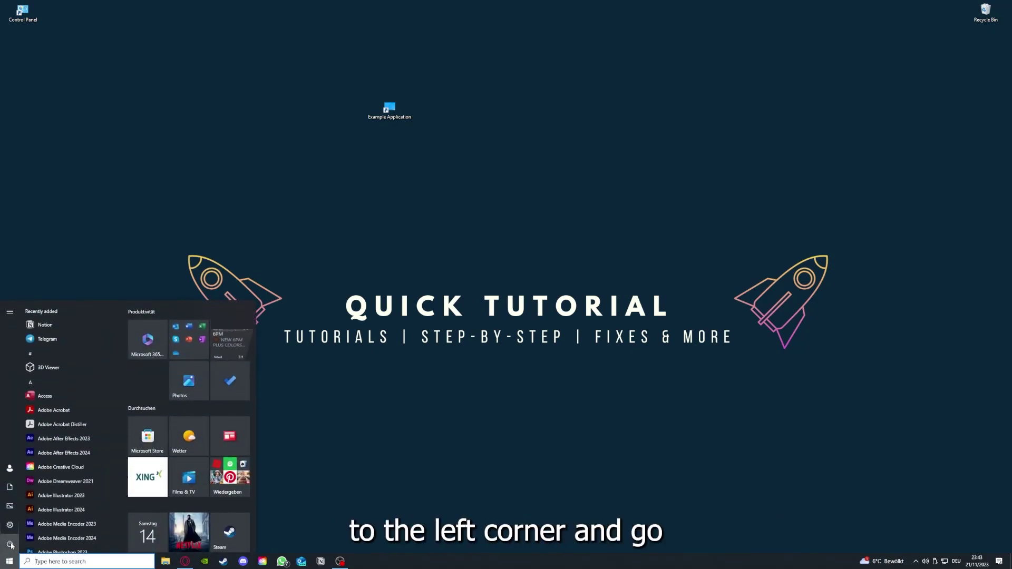
mouse_move(11, 546)
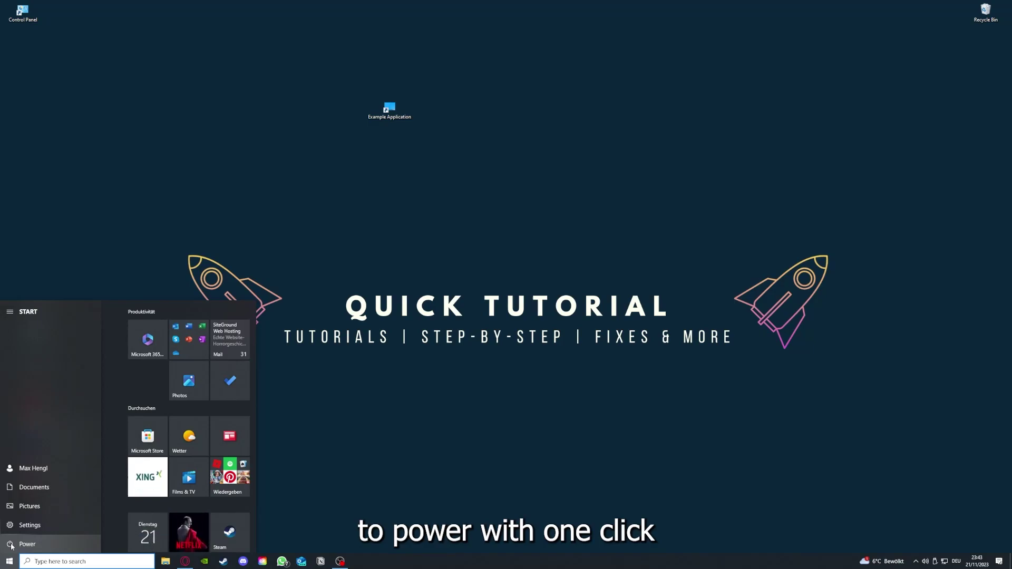
left_click(11, 545)
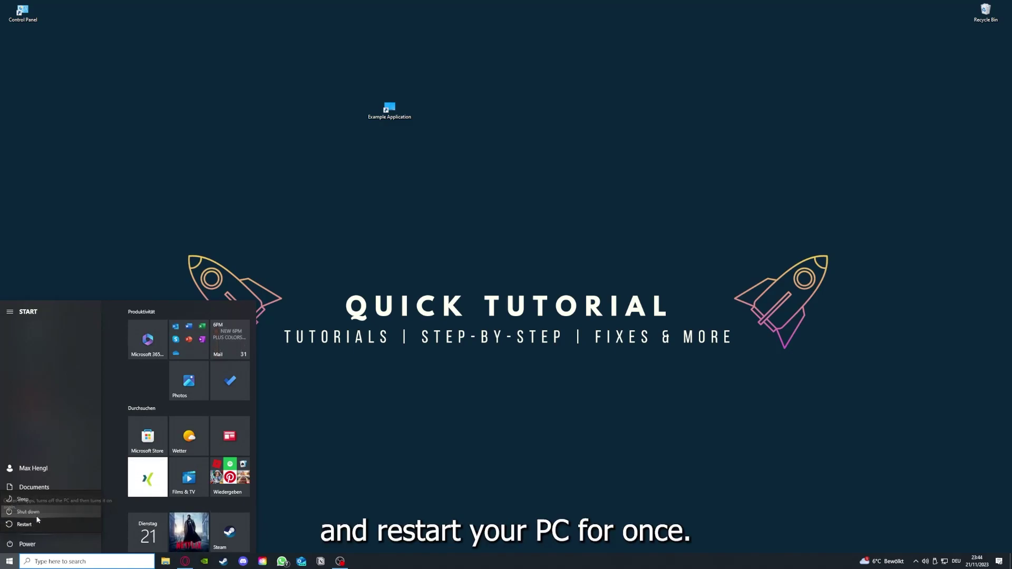
left_click(399, 405)
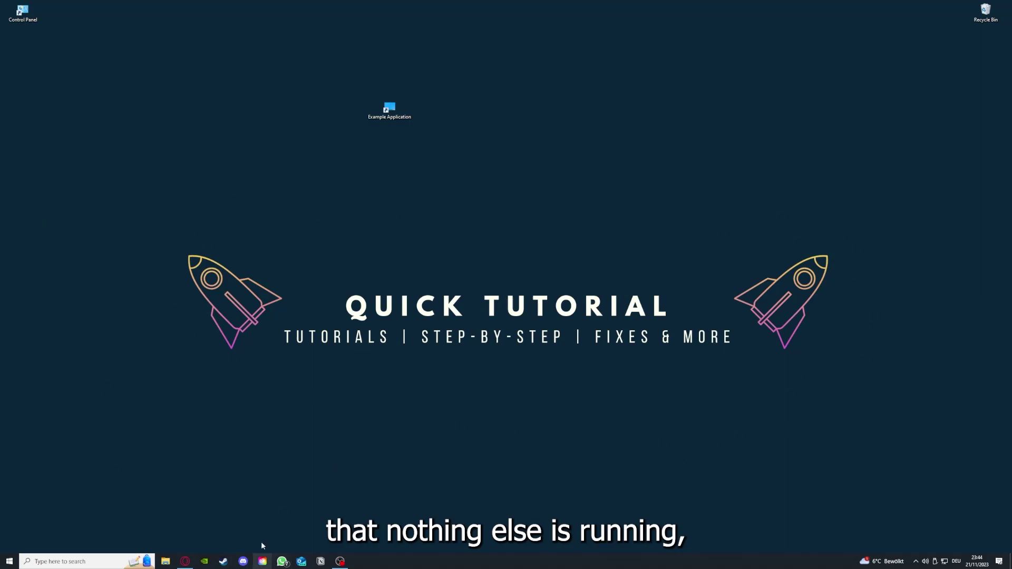
- Launch Task Manager from the taskbar and show its Startup tab
right_click(390, 559)
left_click(417, 516)
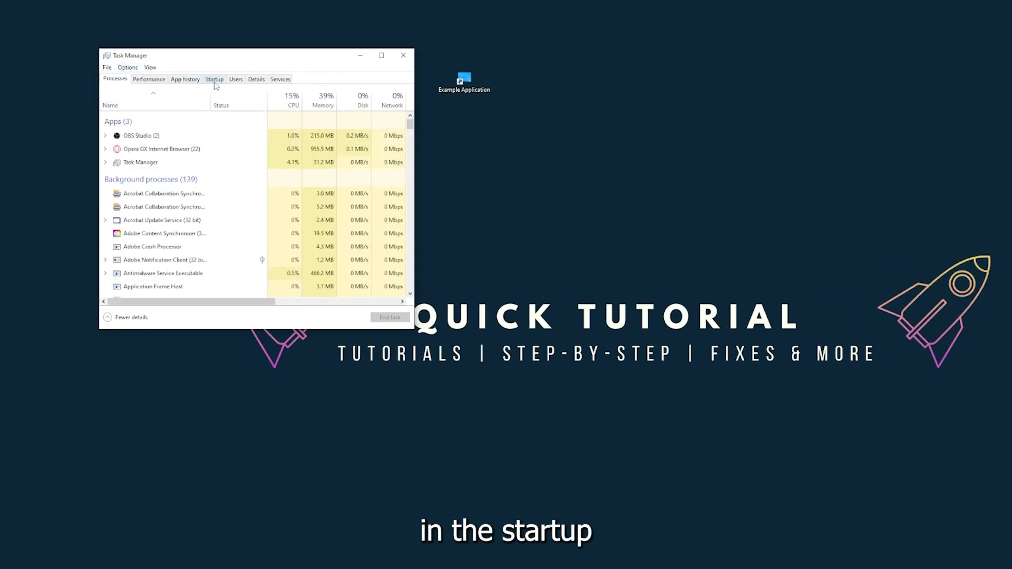
left_click(215, 83)
scroll(216, 221, "down", 3)
scroll(216, 222, "up", 3)
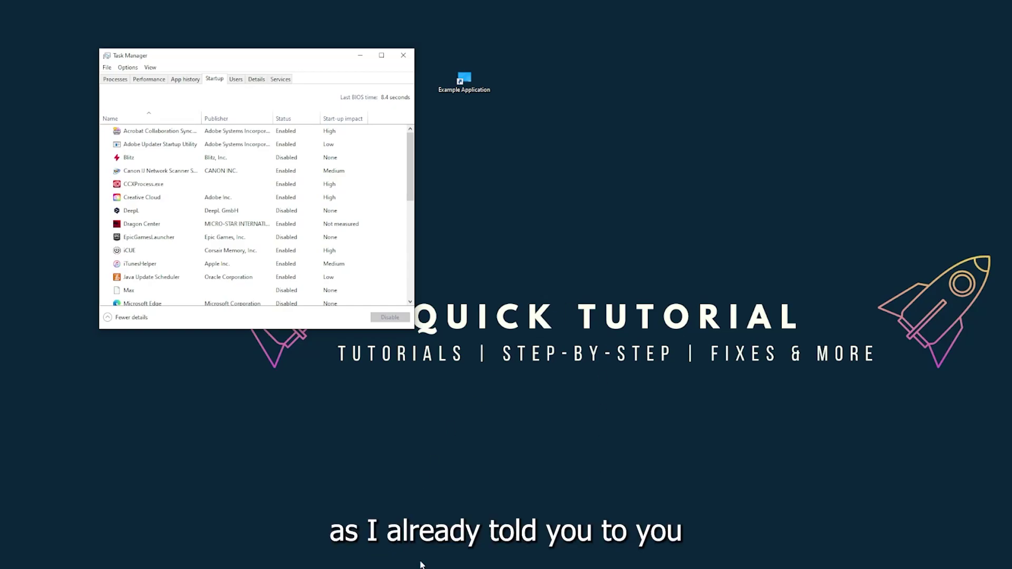
- Bring Task Manager back to the front and maximize it to full screen
right_click(404, 562)
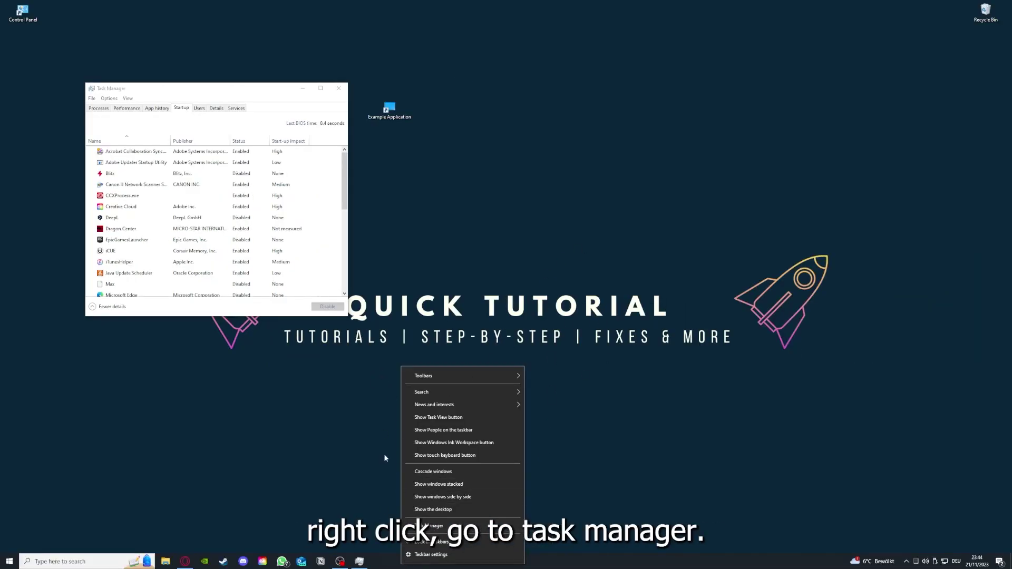
left_click(429, 525)
left_click(320, 88)
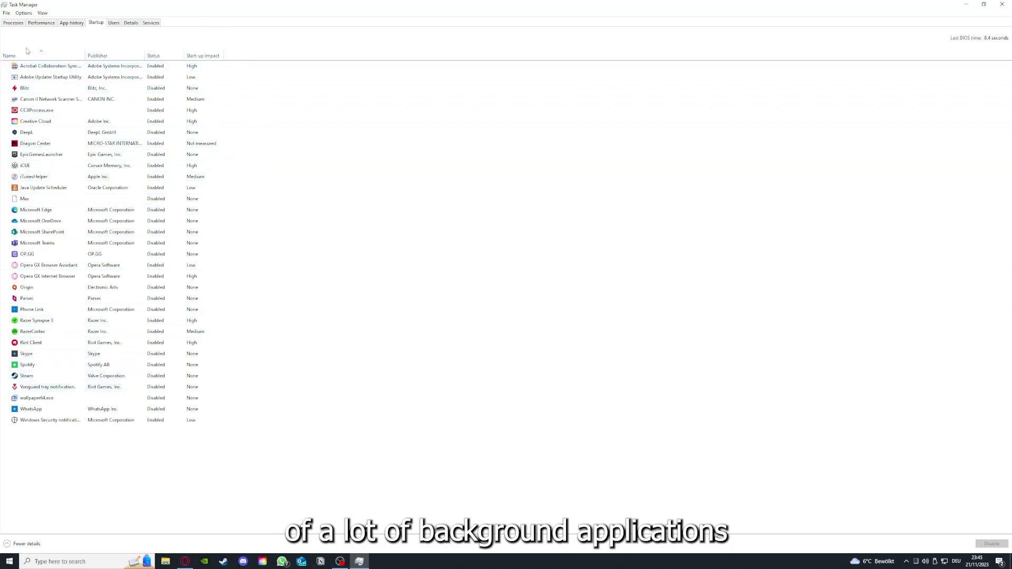
- Check the Acrobat, CCXProcess, OneDrive, SharePoint and Phone Link startup entries, ending on iTunesHelper
right_click(164, 68)
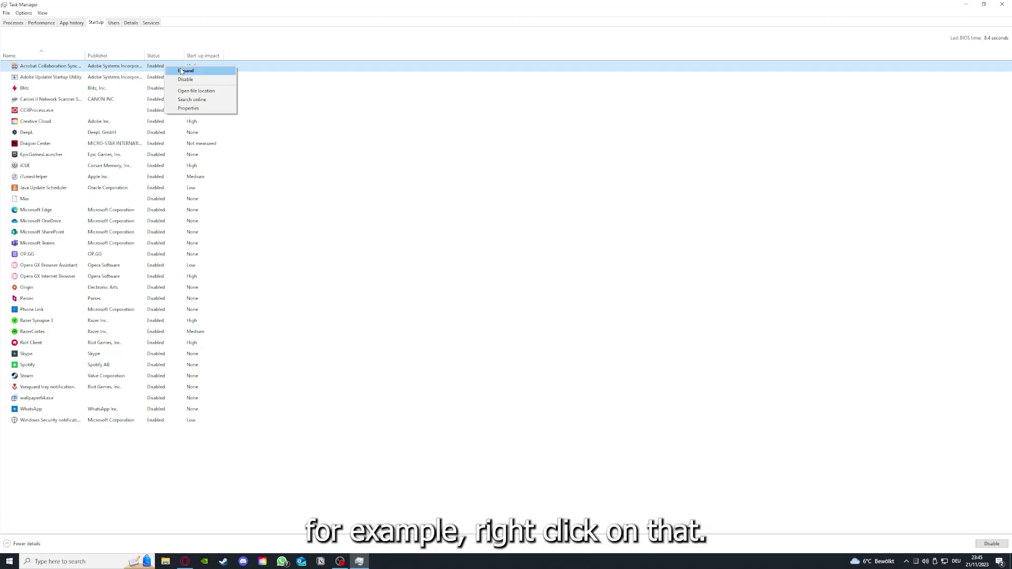
left_click(353, 109)
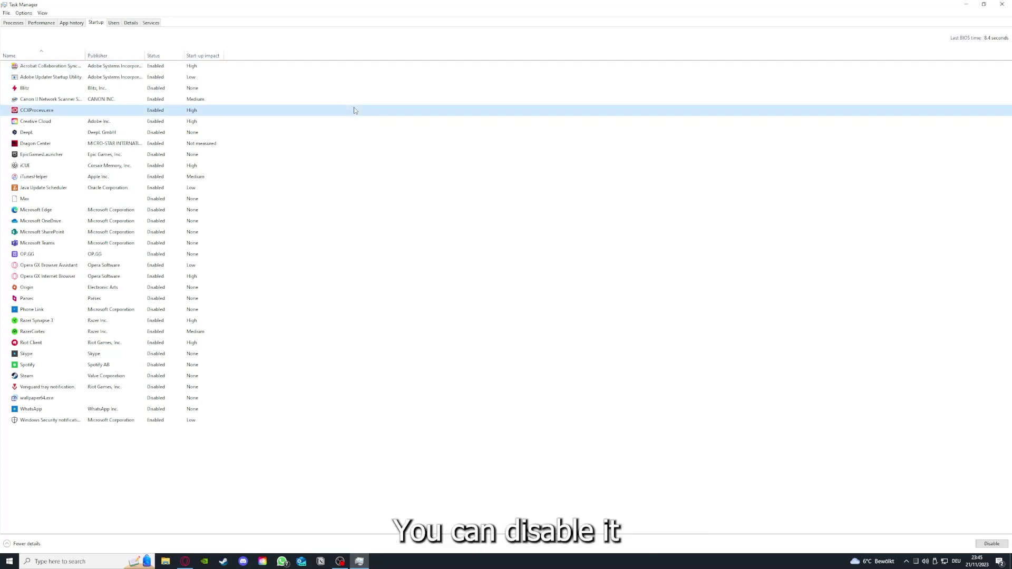
left_click(534, 221)
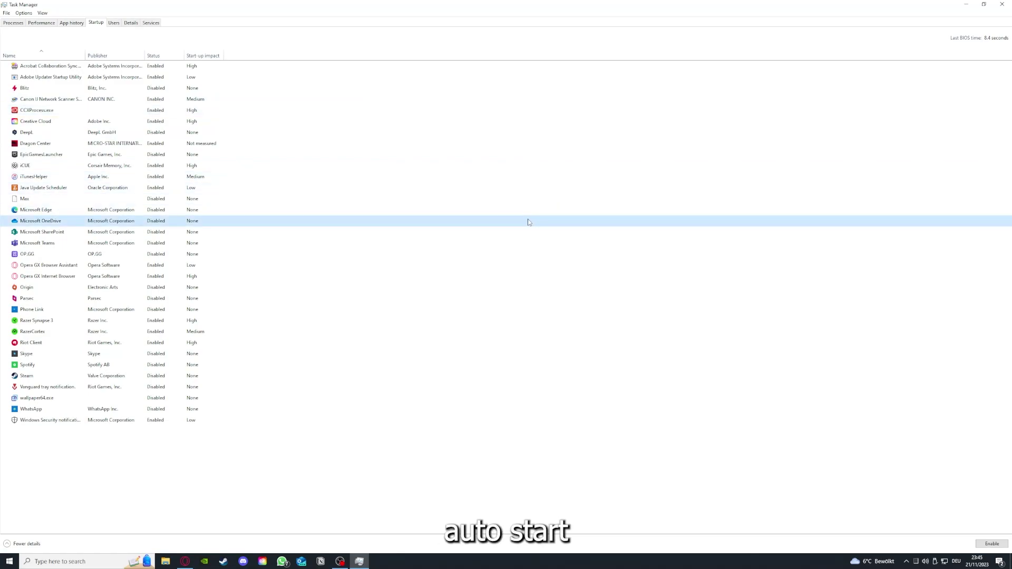
left_click(62, 68)
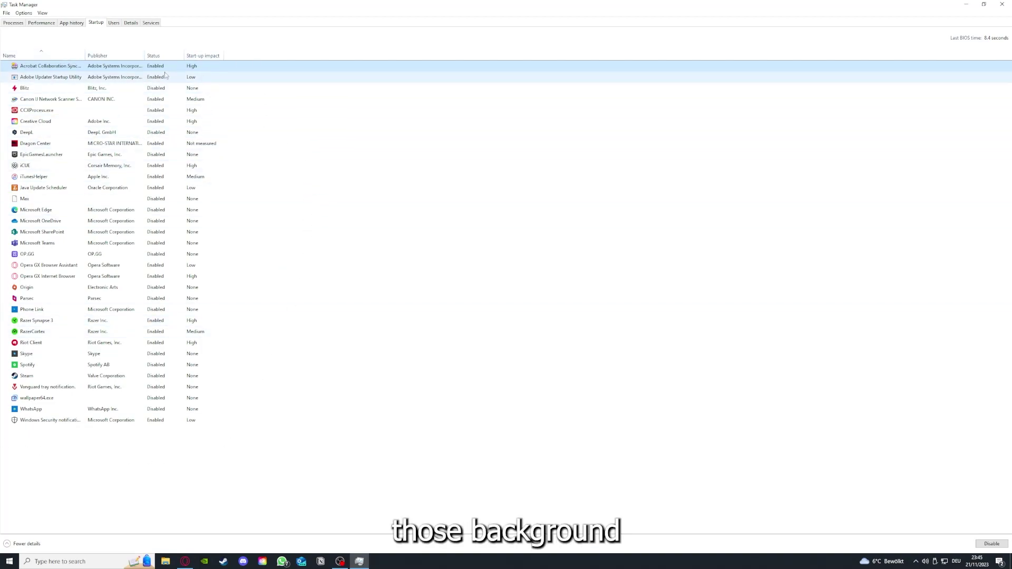
right_click(171, 232)
left_click(283, 310)
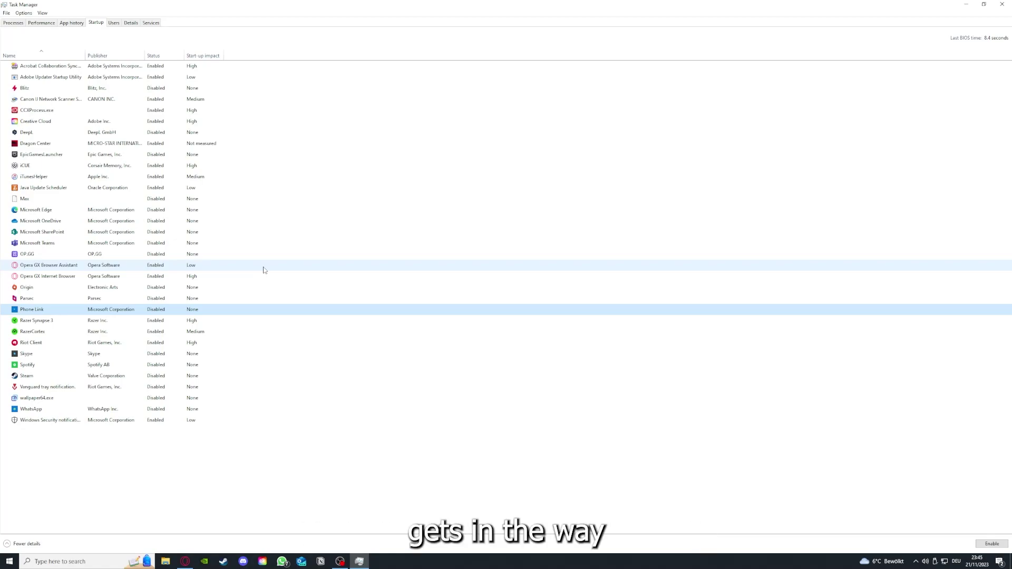
left_click(221, 180)
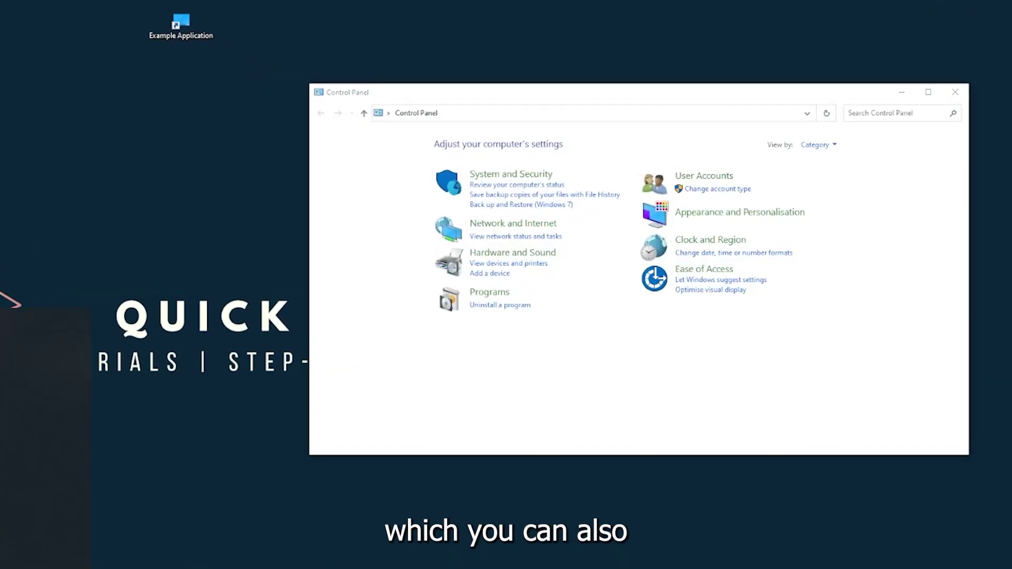
- Open Programs and Features via Control Panel's Programs category and scroll the list to Overwolf
key("super")
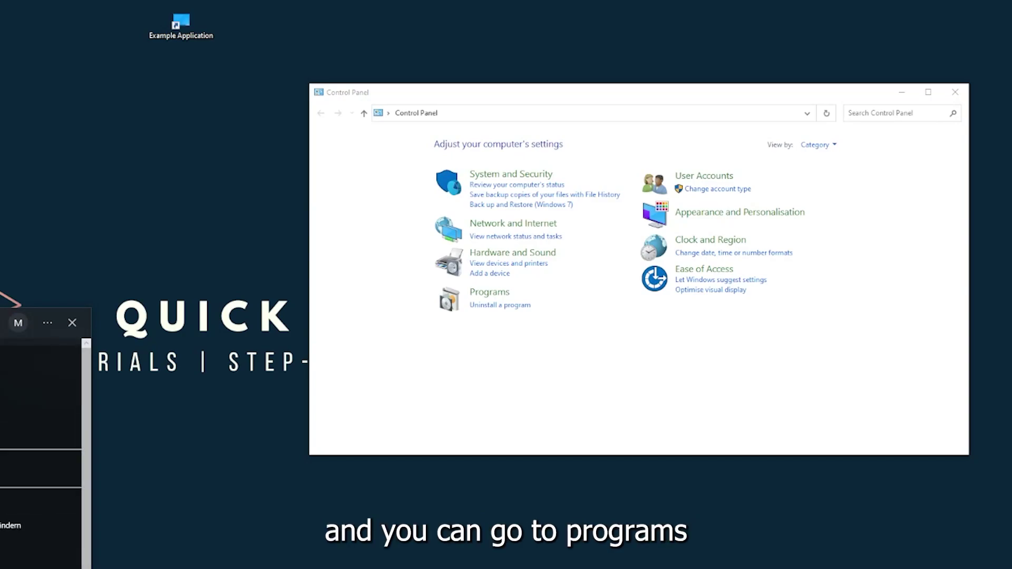
key("Escape")
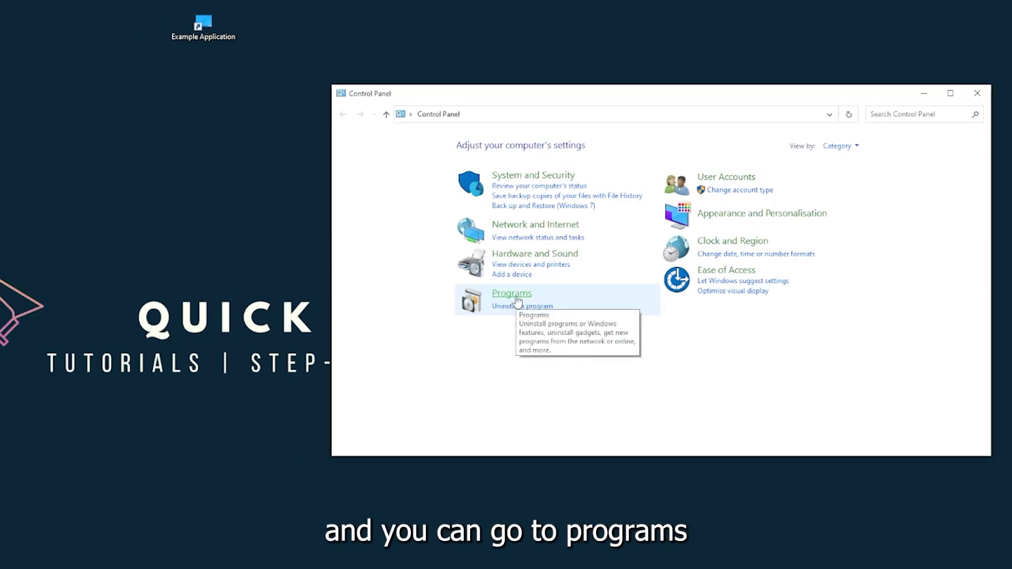
left_click(515, 298)
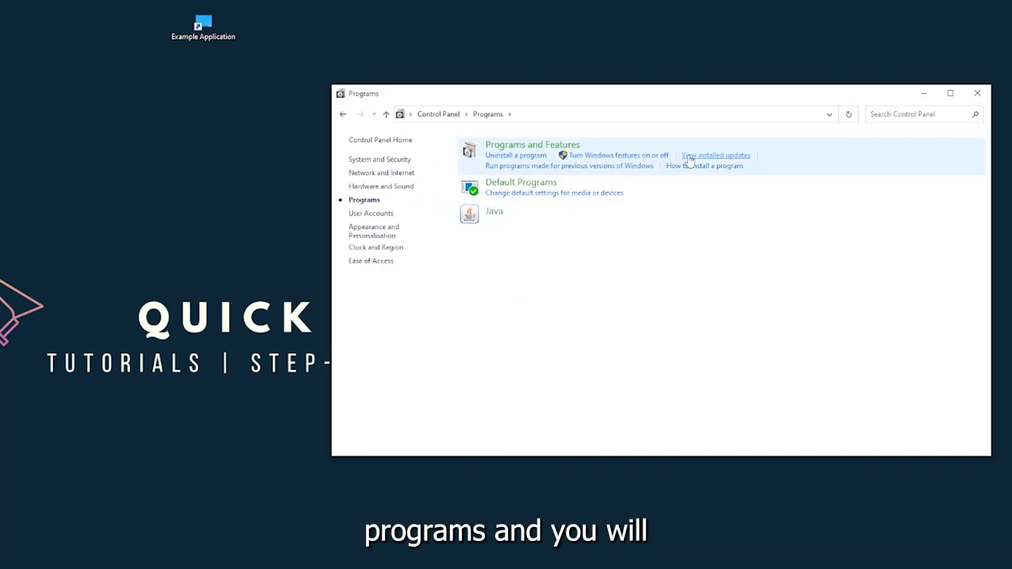
left_click(546, 151)
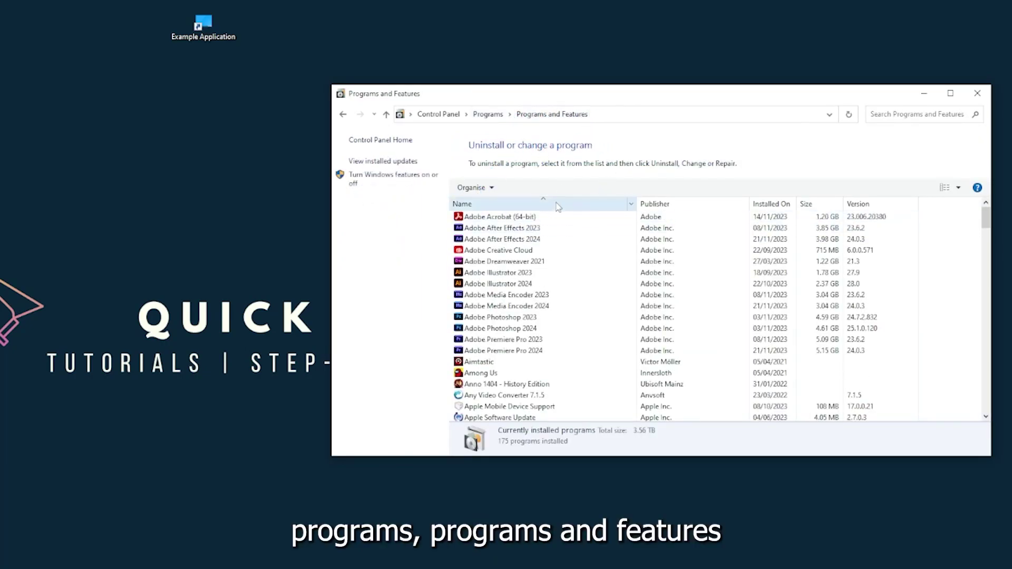
scroll(535, 297, "down", 20)
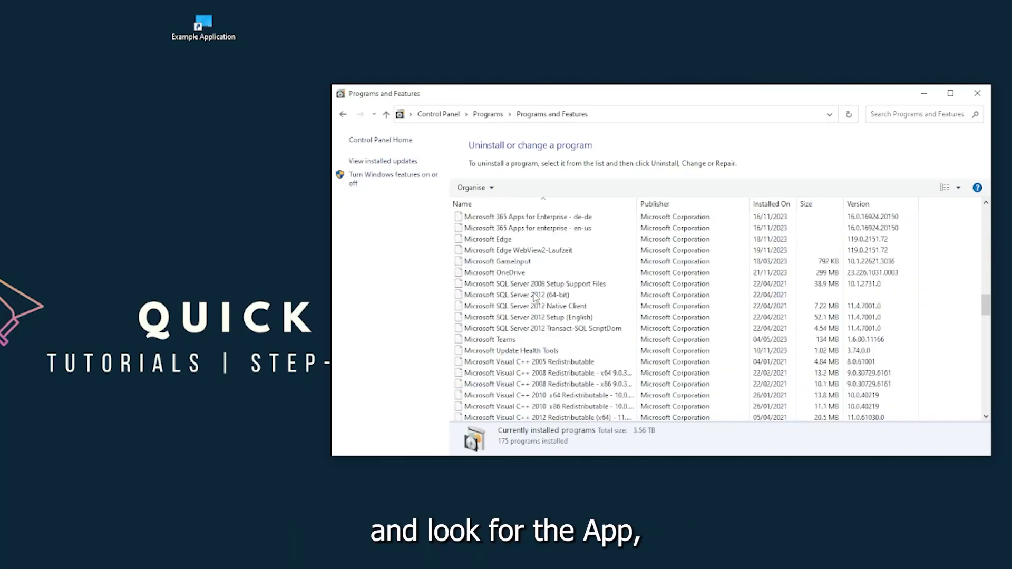
scroll(535, 296, "down", 20)
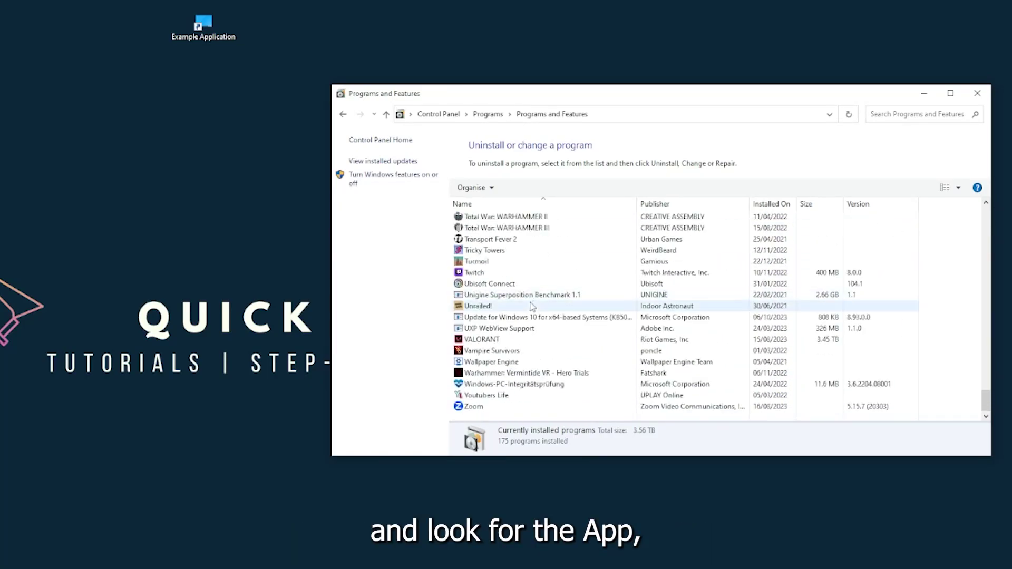
scroll(509, 350, "up", 15)
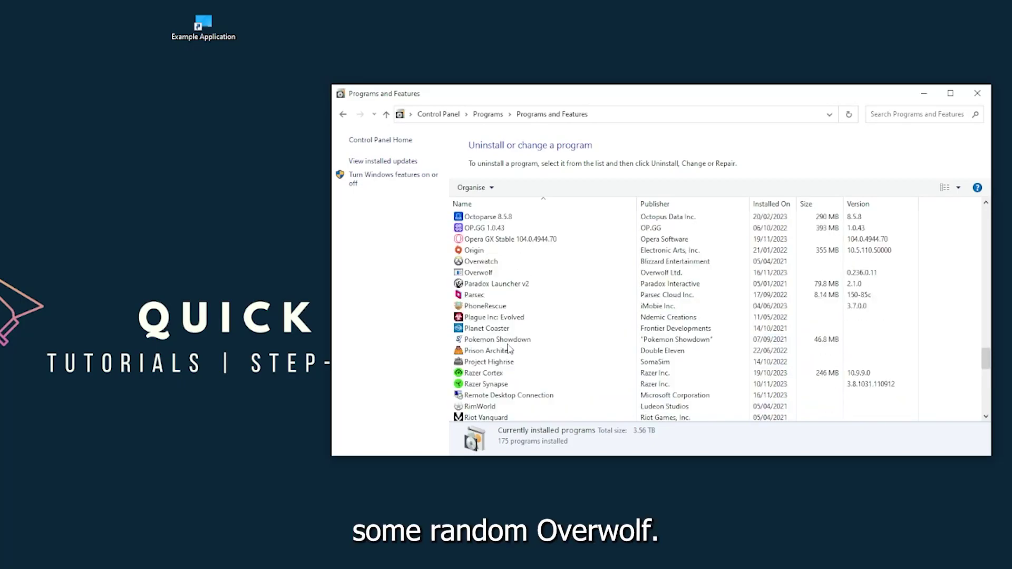
scroll(501, 348, "up", 2)
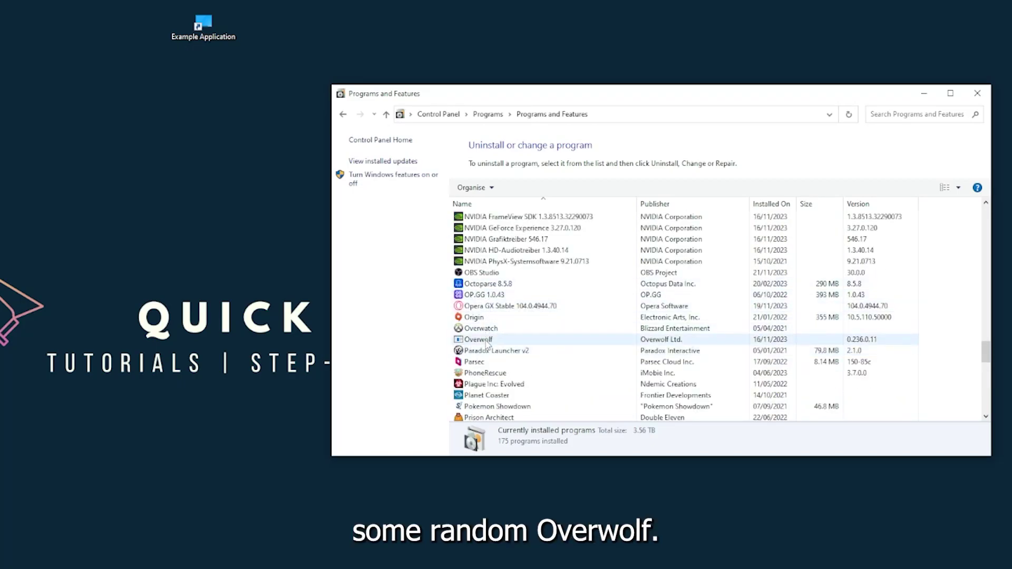
- Attempt to uninstall Overwolf and dismiss the error saying it may already be uninstalled
left_click(486, 342)
right_click(486, 342)
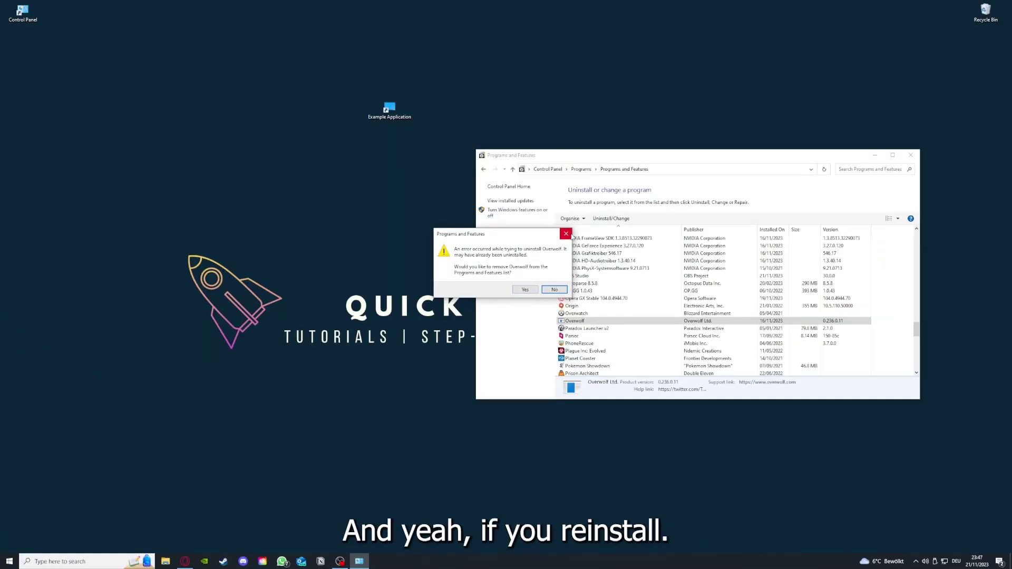
left_click(565, 233)
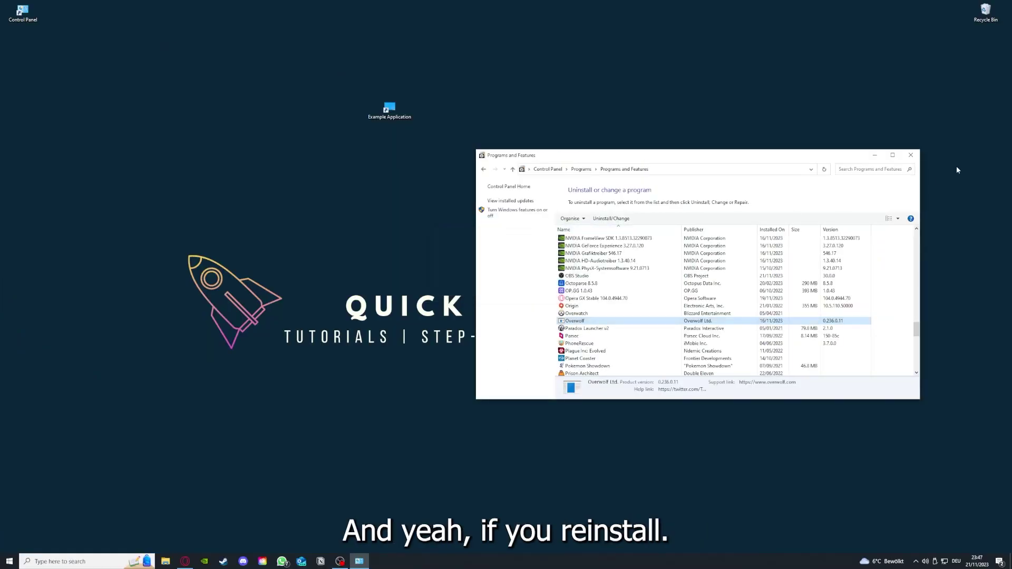
- Close the Programs and Features window, leaving the empty desktop
left_click(911, 155)
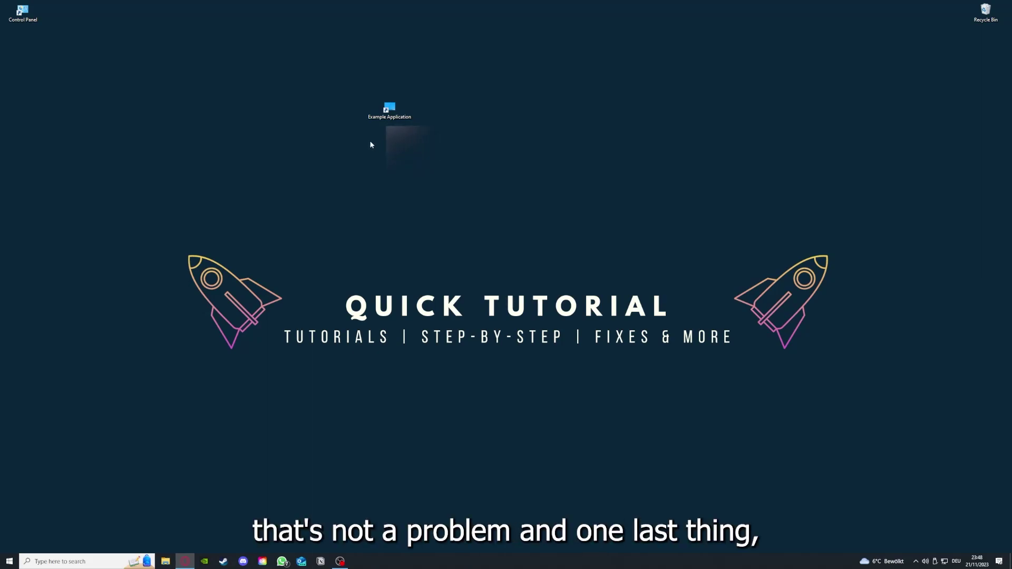
- Open Example Application's Properties, review Security and Previous Versions, then return to the Shortcut tab
right_click(384, 105)
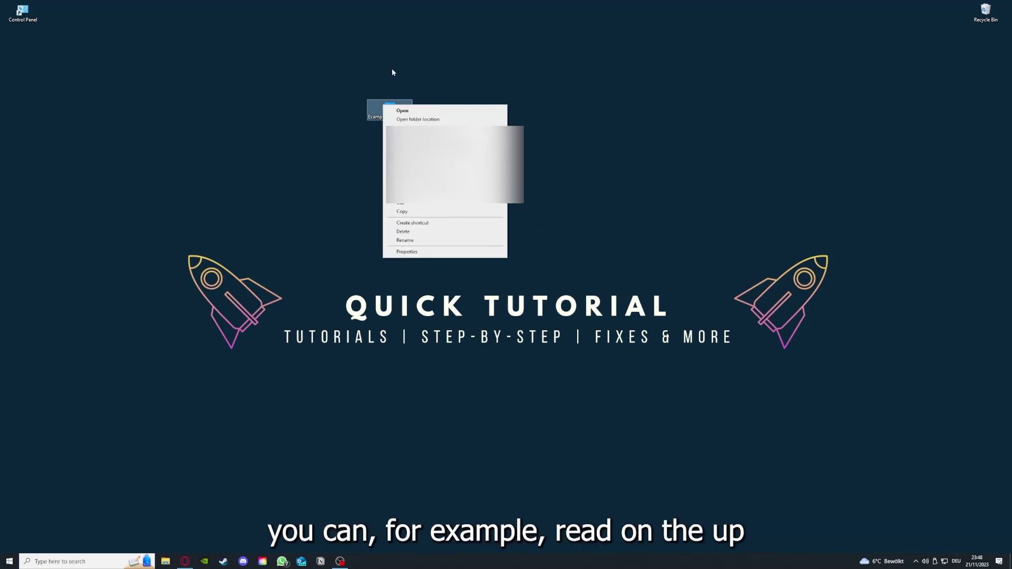
left_click(406, 252)
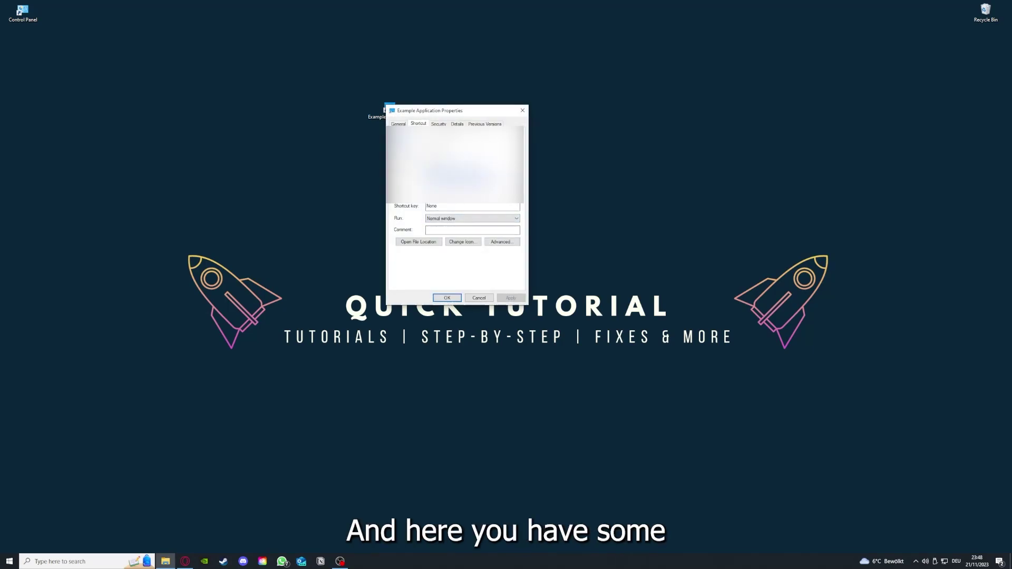
key("ctrl+Tab")
key("ctrl+Tab")
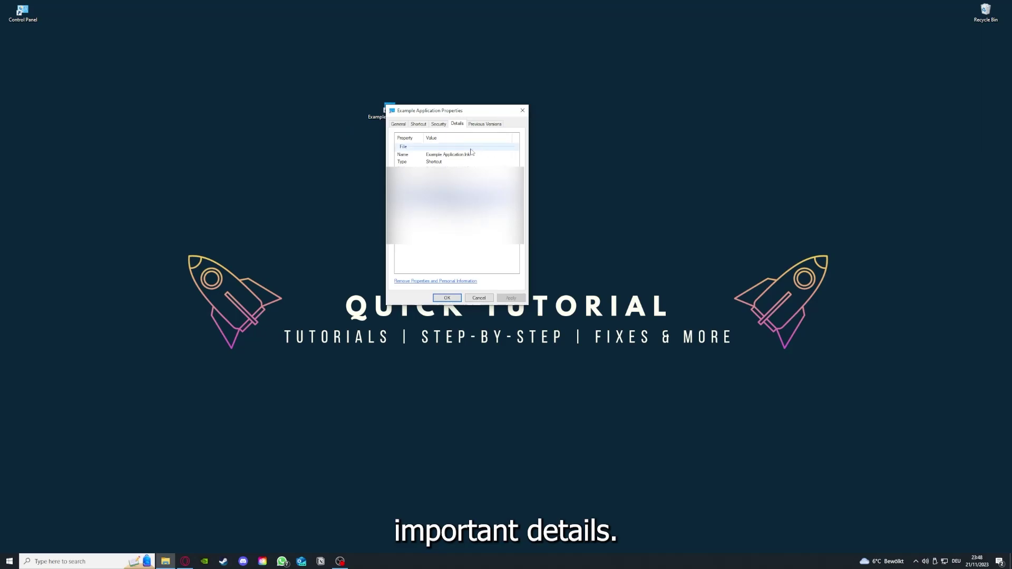
left_click_drag(459, 111, 534, 146)
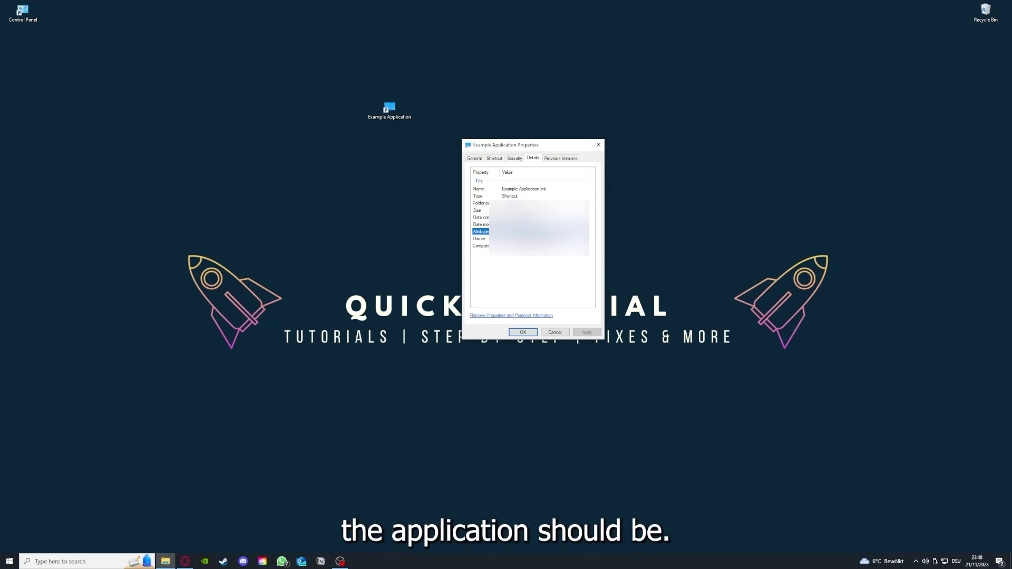
left_click(567, 161)
left_click(494, 159)
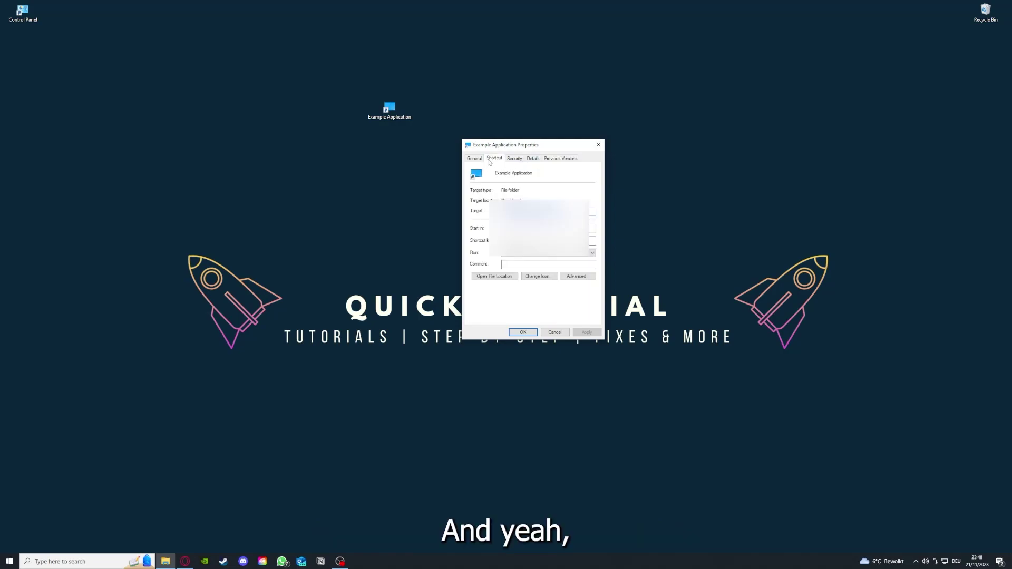
left_click(486, 278)
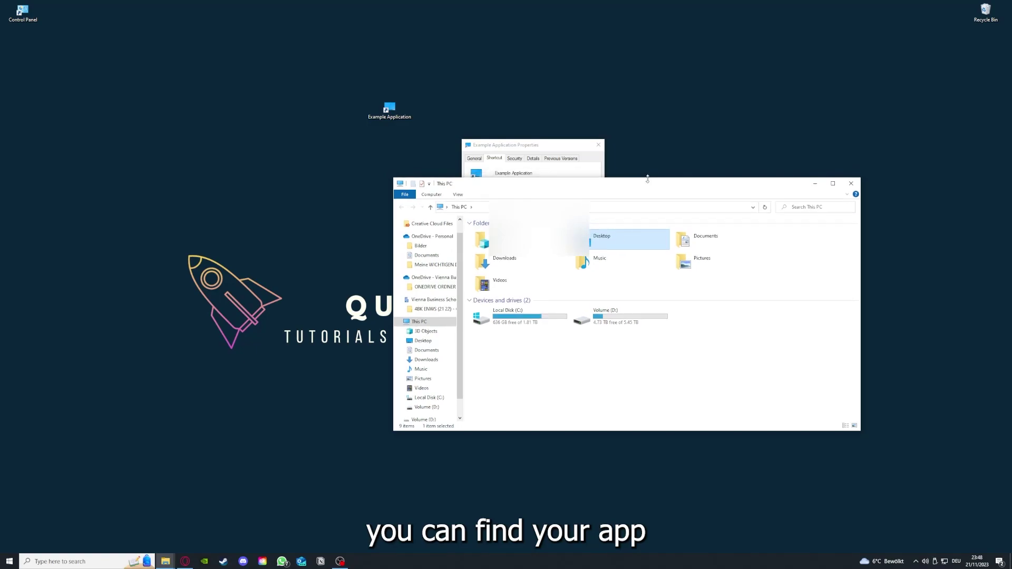
left_click_drag(649, 183, 535, 292)
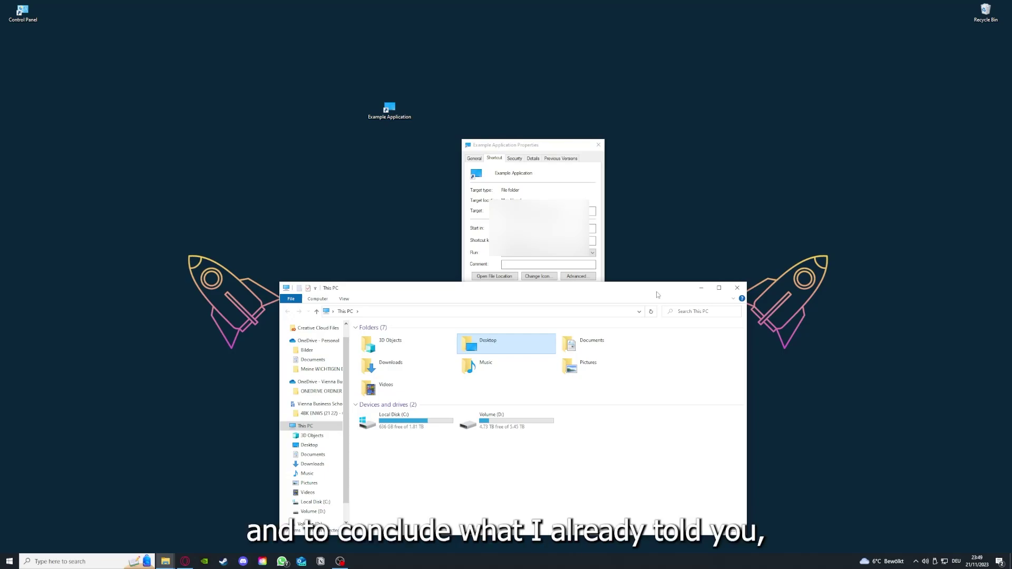
left_click(736, 287)
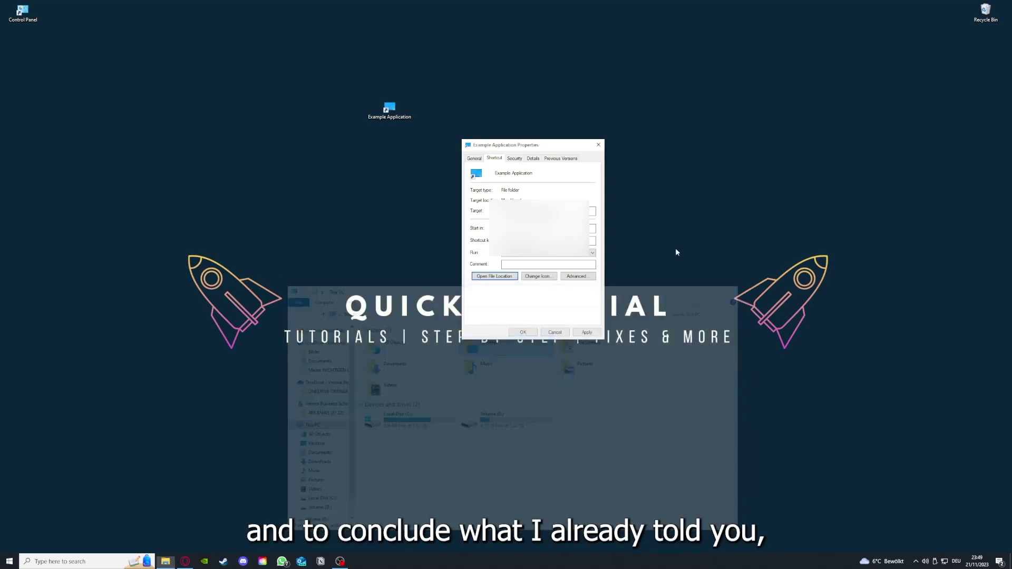
- Dismiss the Example Application Properties dialog with Esc
key("Escape")
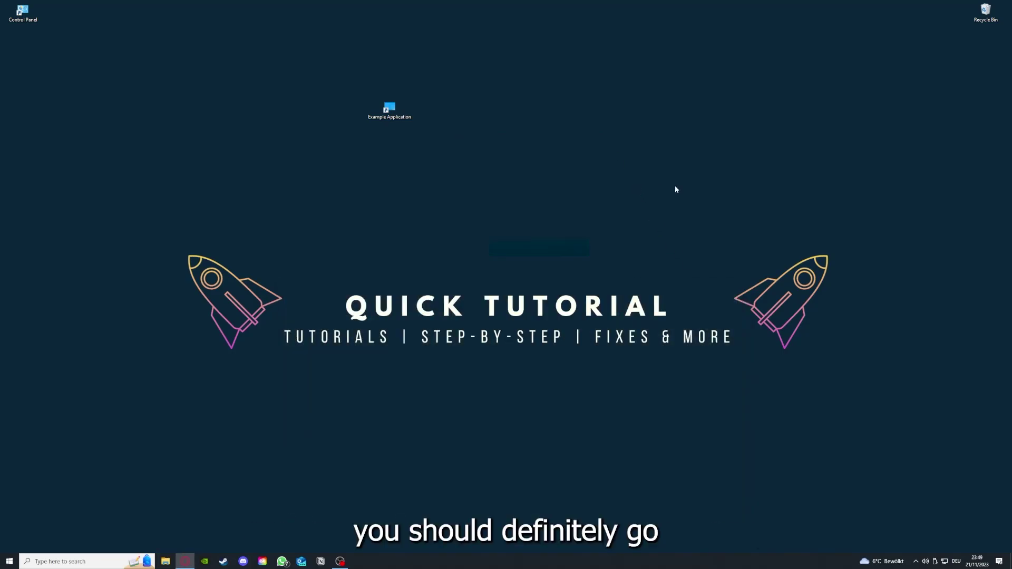